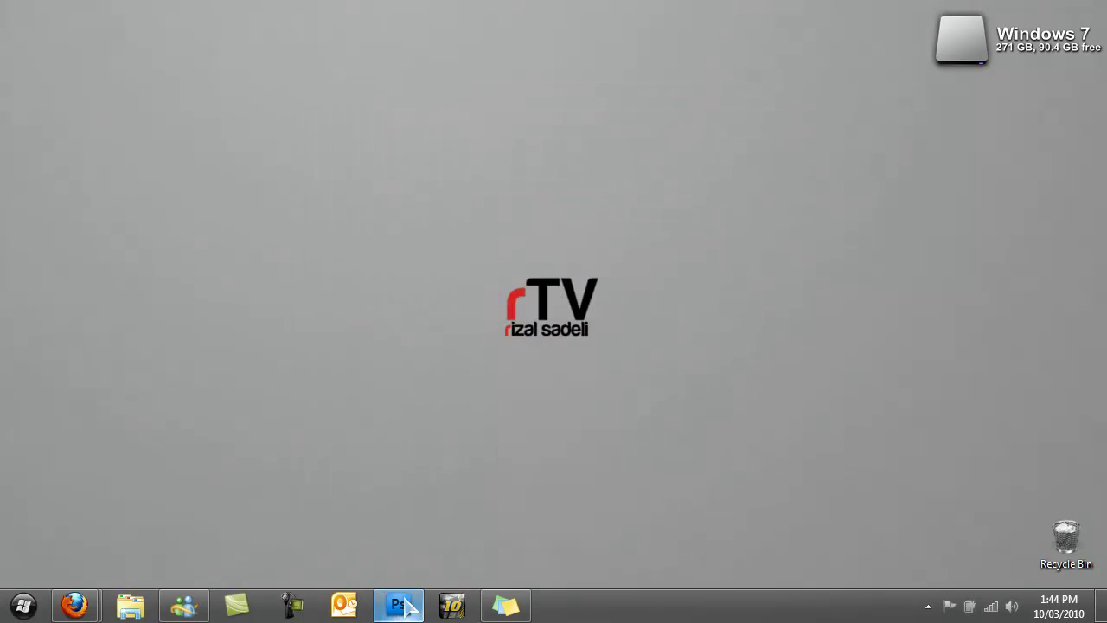
# Create a new white 800 × 700 pixel document, Untitled-1.
pyautogui.click(398, 604)
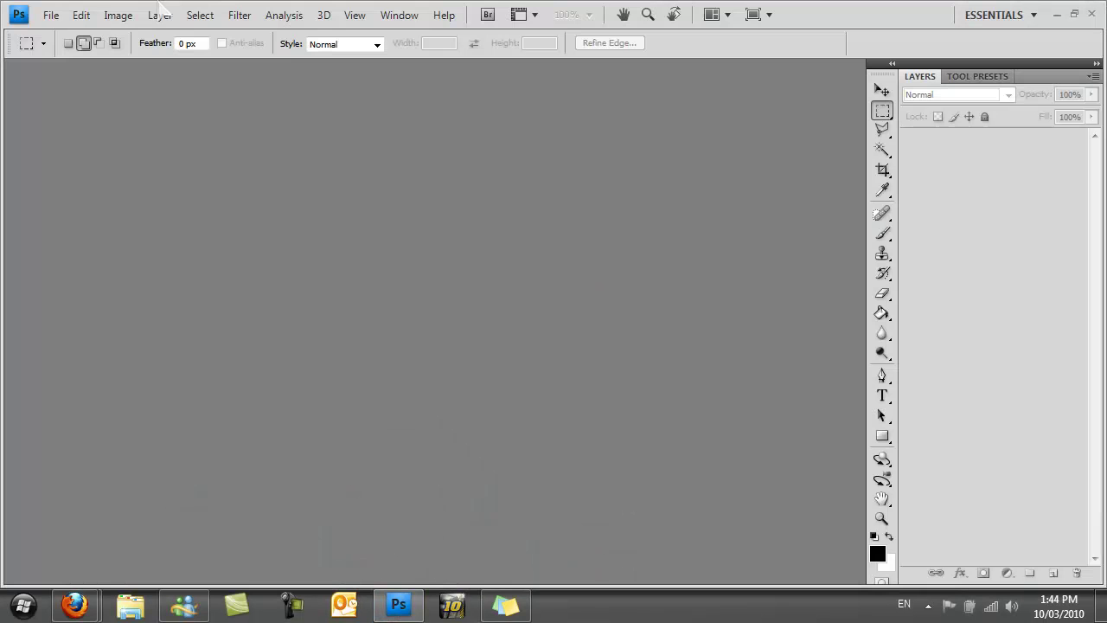
pyautogui.click(52, 15)
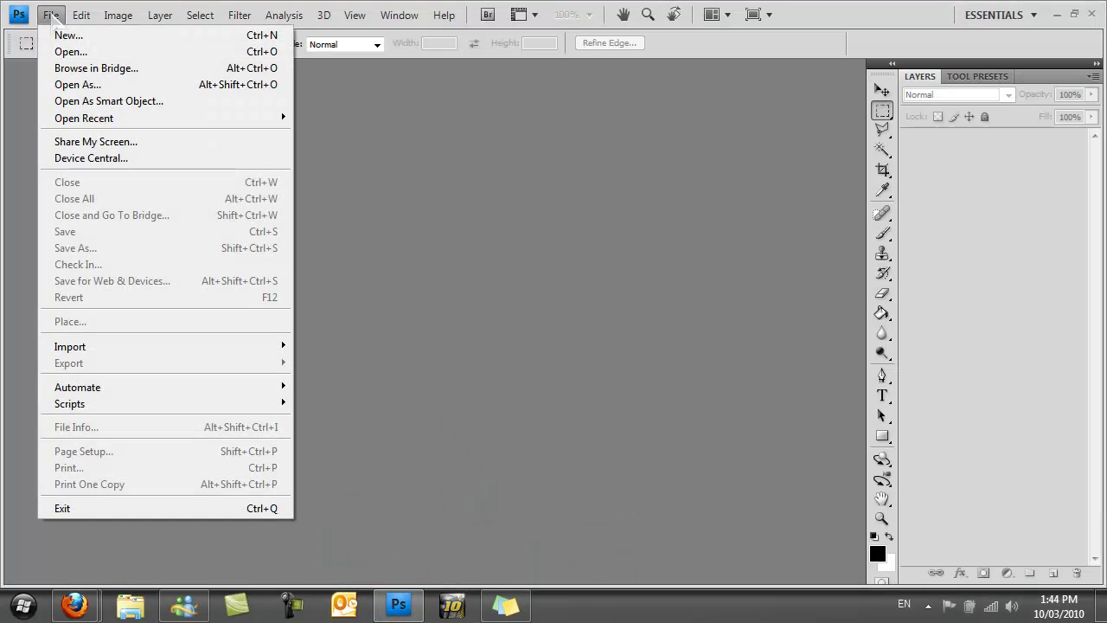
pyautogui.click(86, 35)
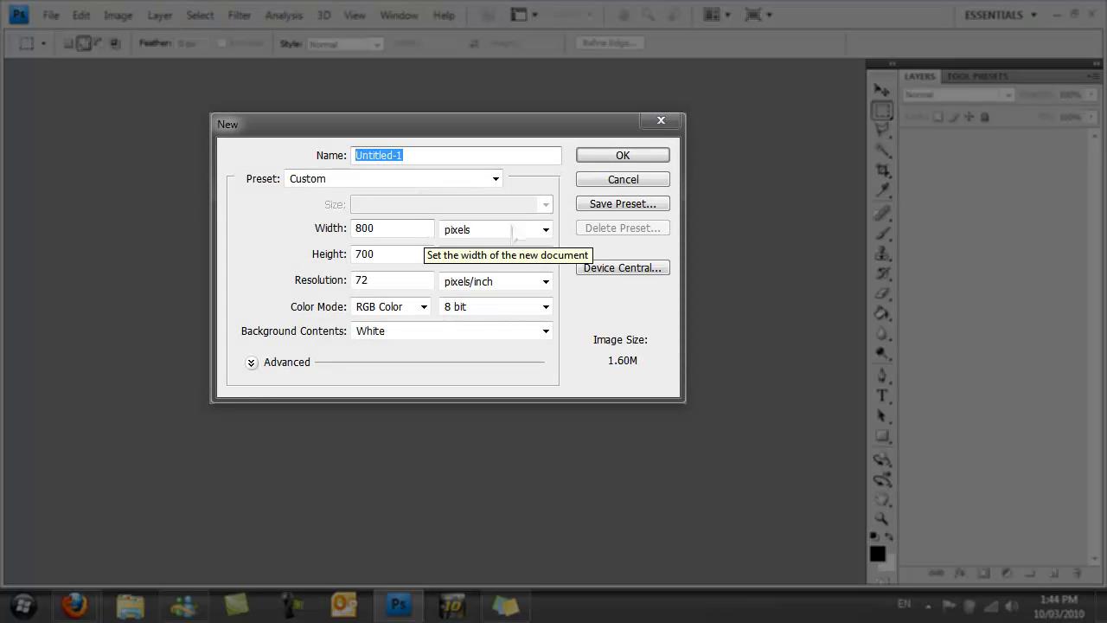
pyautogui.click(595, 154)
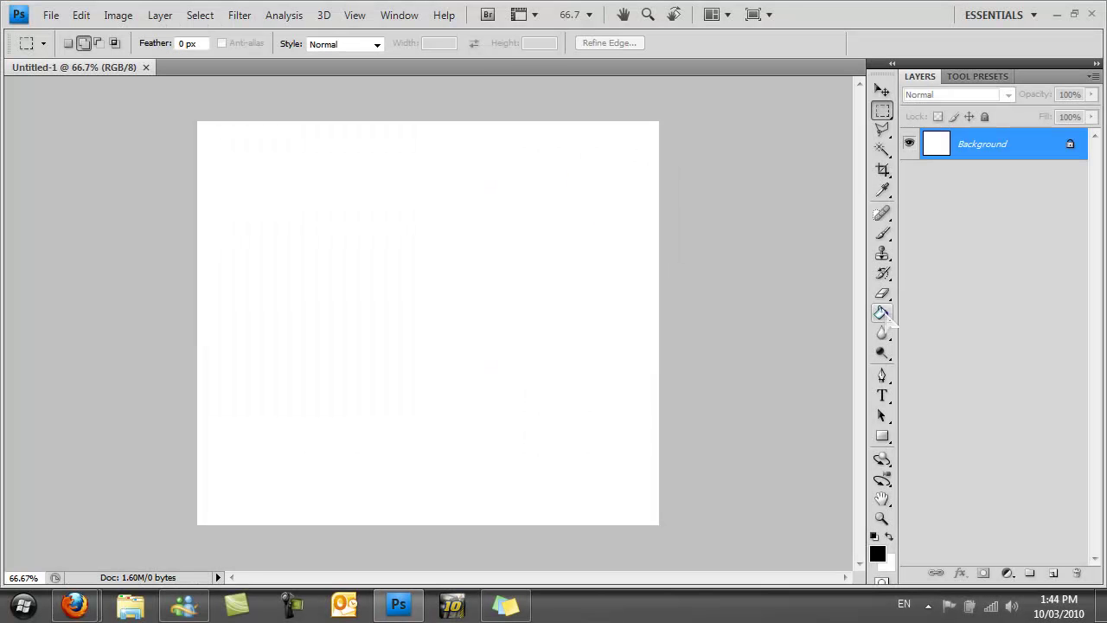
# Fill the background black with the Paint Bucket and add a new empty layer.
pyautogui.click(882, 314)
pyautogui.click(483, 265)
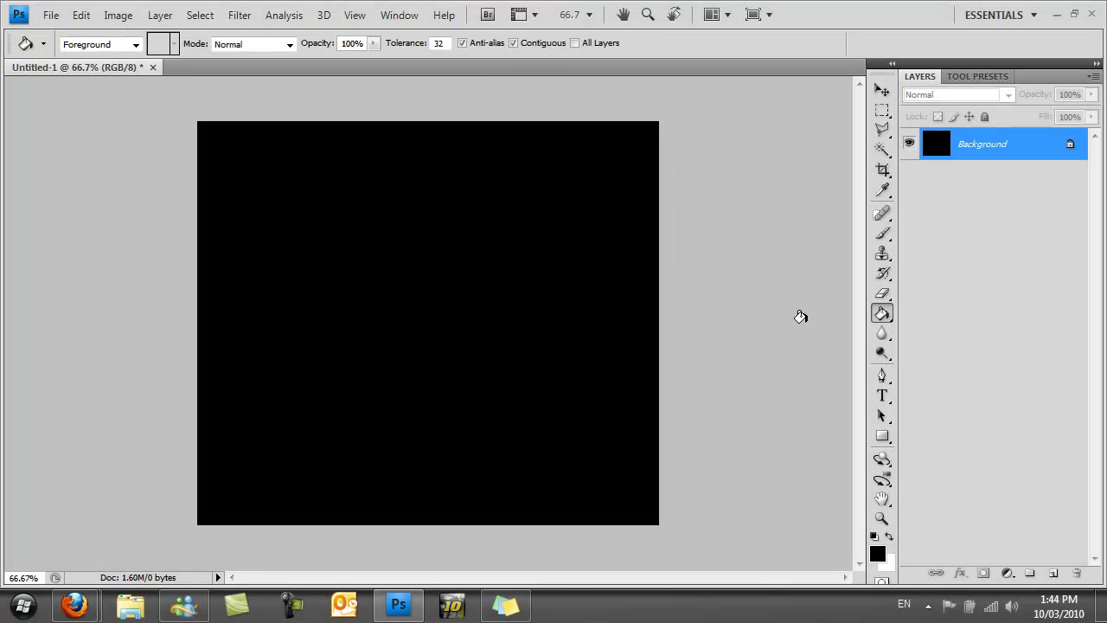
pyautogui.click(1053, 572)
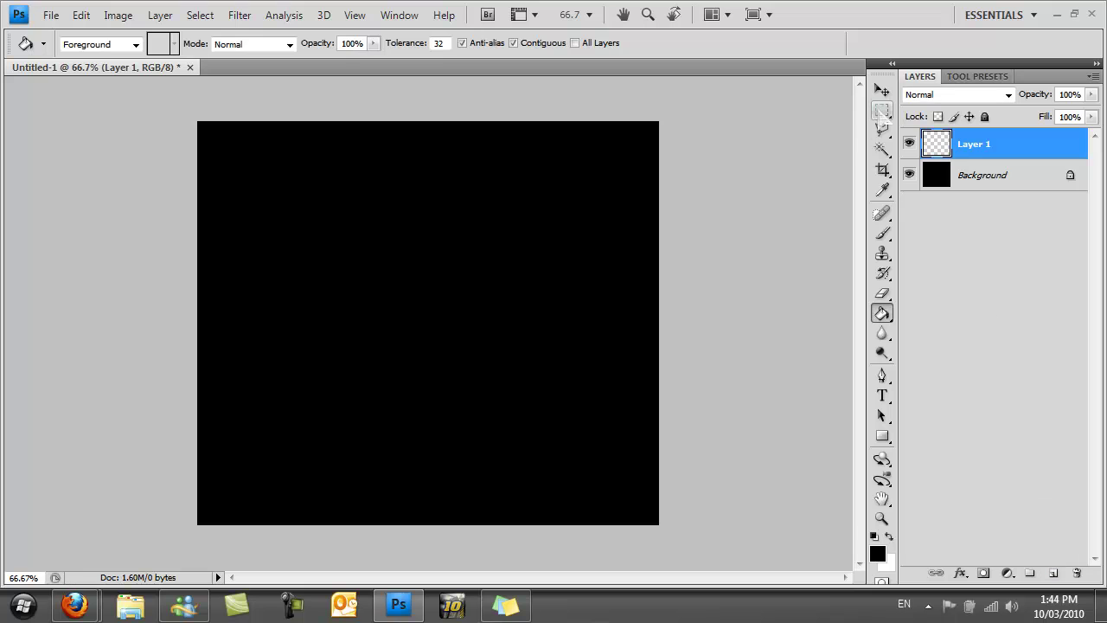
# Draw a large circular selection using the Elliptical Marquee with Fixed Ratio 1:1.
pyautogui.moveTo(882, 110); pyautogui.dragTo(919, 127)
pyautogui.click(920, 125)
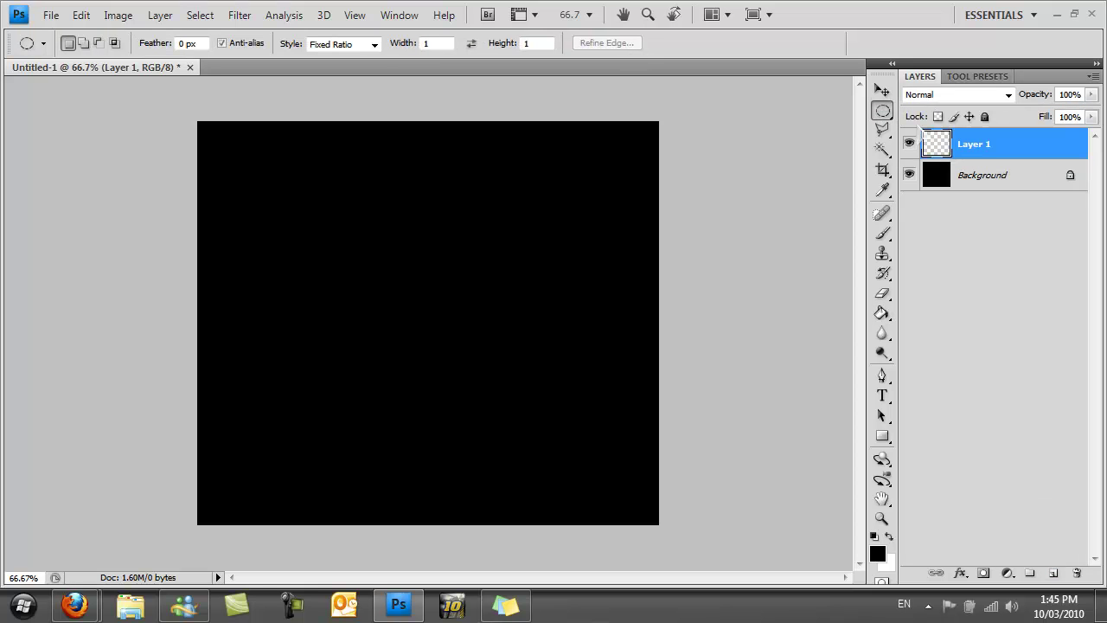
pyautogui.click(335, 47)
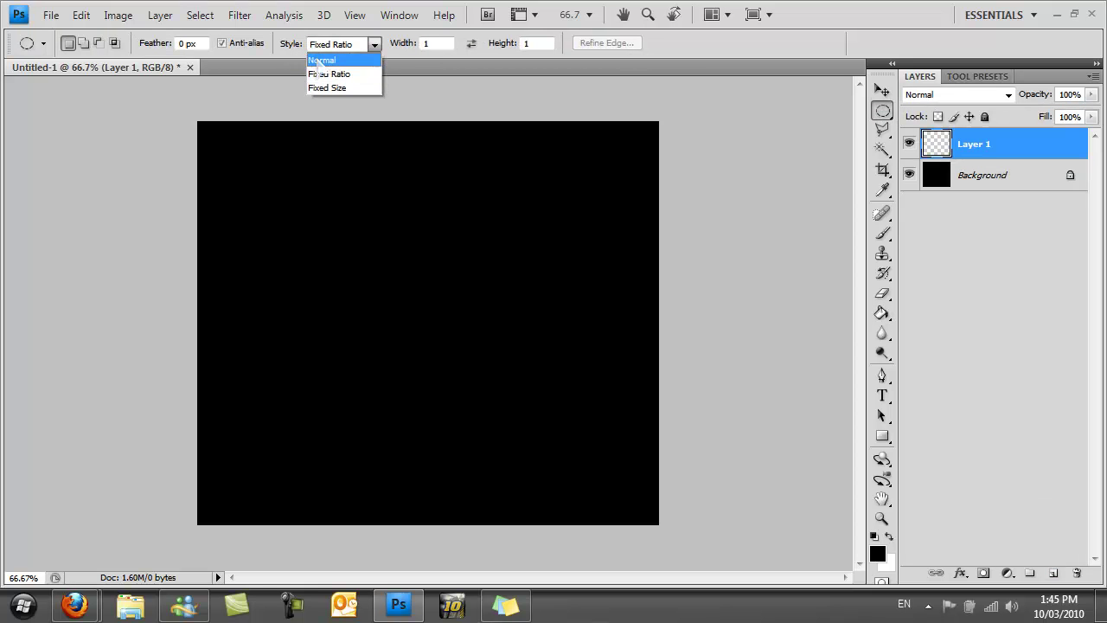
pyautogui.click(325, 73)
pyautogui.click(439, 43)
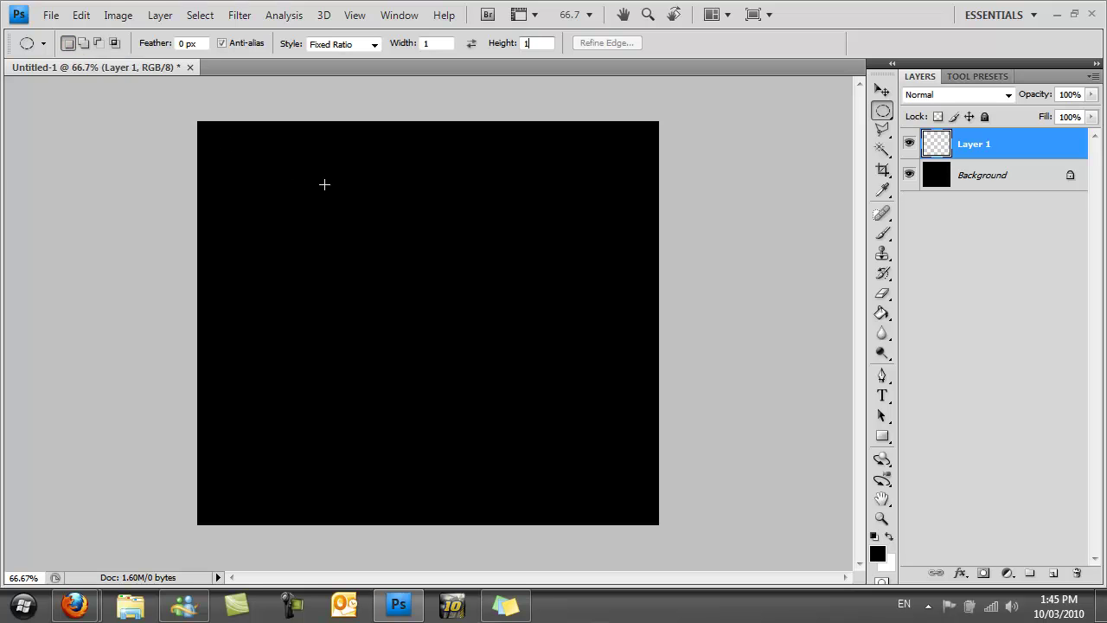
pyautogui.moveTo(425, 294); pyautogui.dragTo(632, 463)
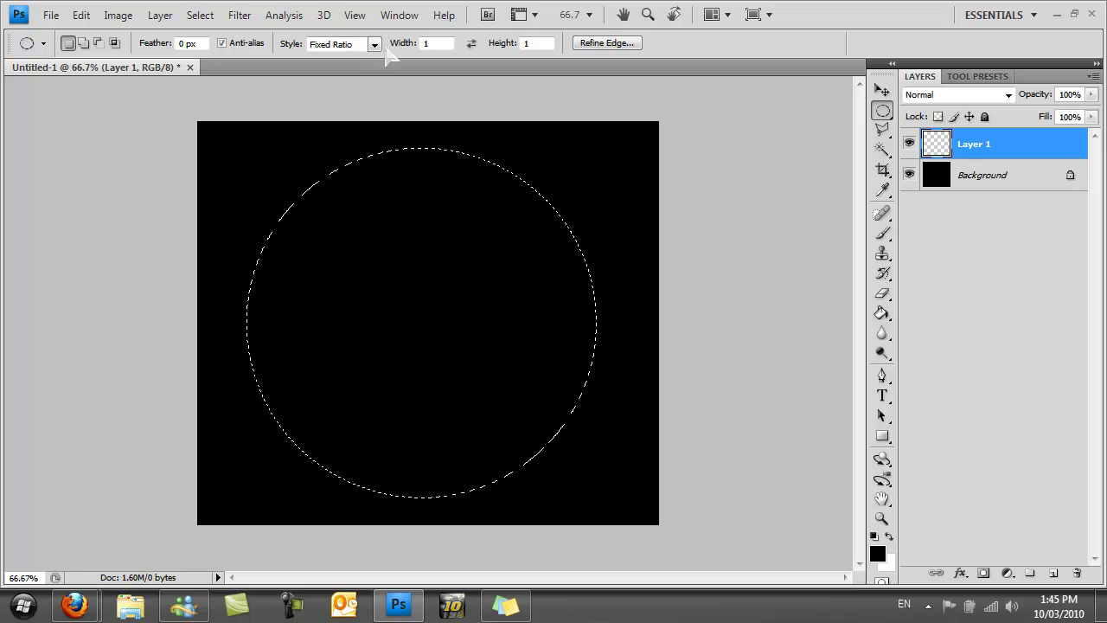
# Fill the circular selection white and add Layer 2 above it.
pyautogui.click(882, 313)
pyautogui.click(888, 537)
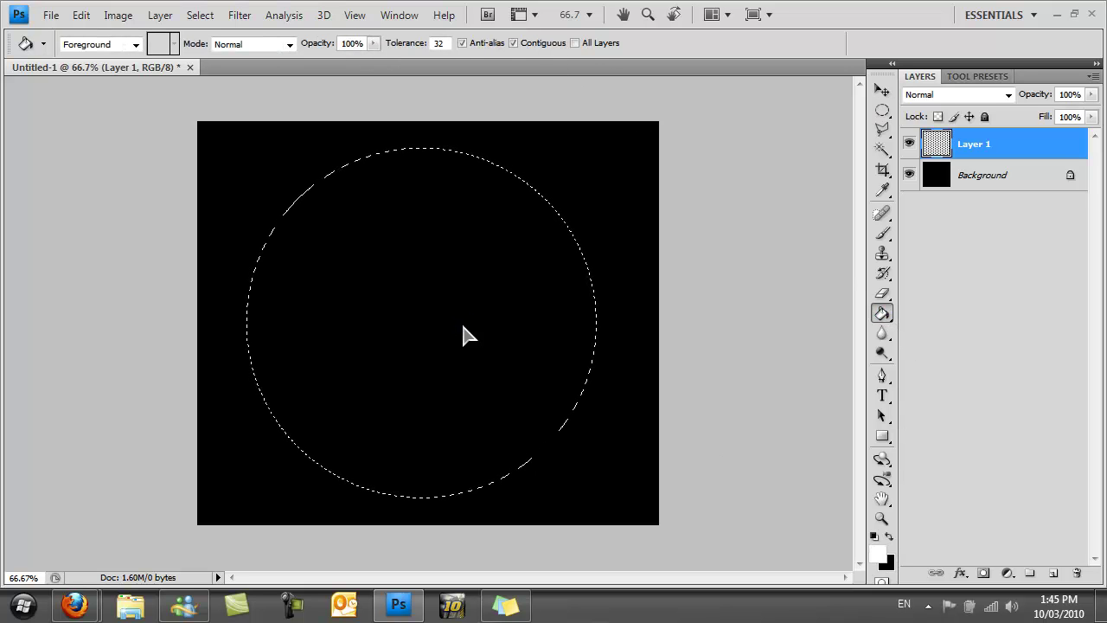
pyautogui.click(464, 334)
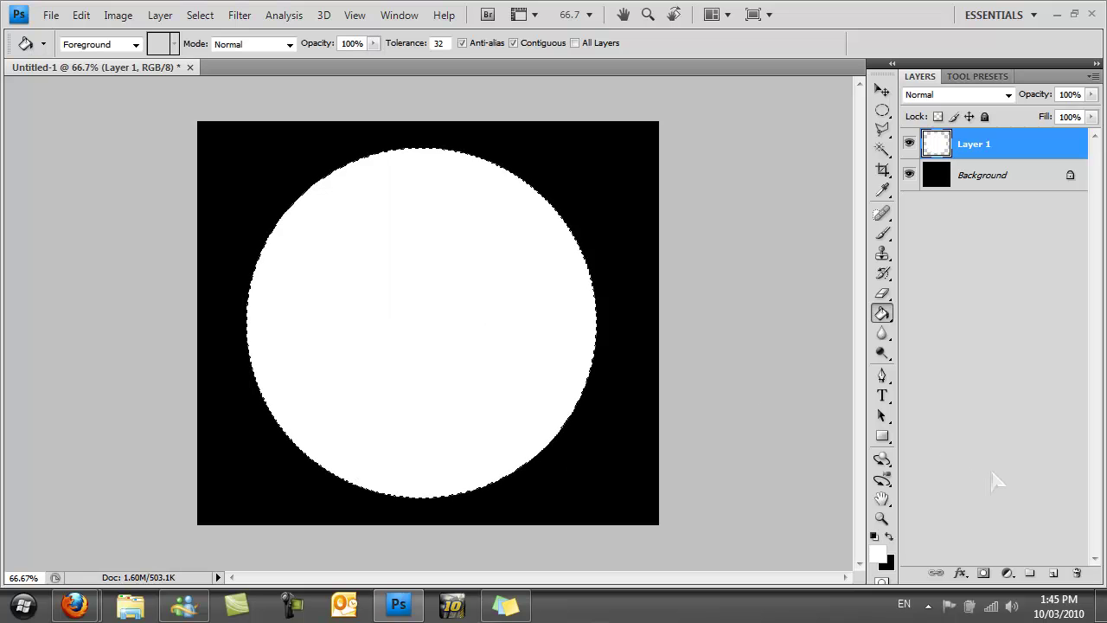
pyautogui.click(1053, 572)
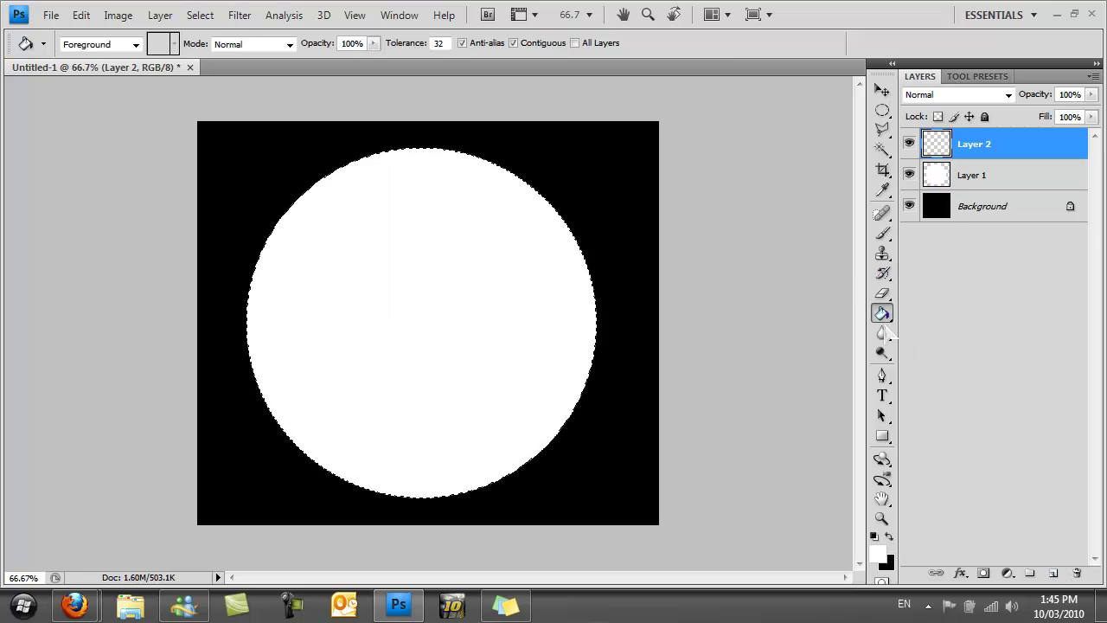
# Draw a slightly smaller offset circle on Layer 2, fill it black, and deselect.
pyautogui.moveTo(882, 109); pyautogui.dragTo(951, 130)
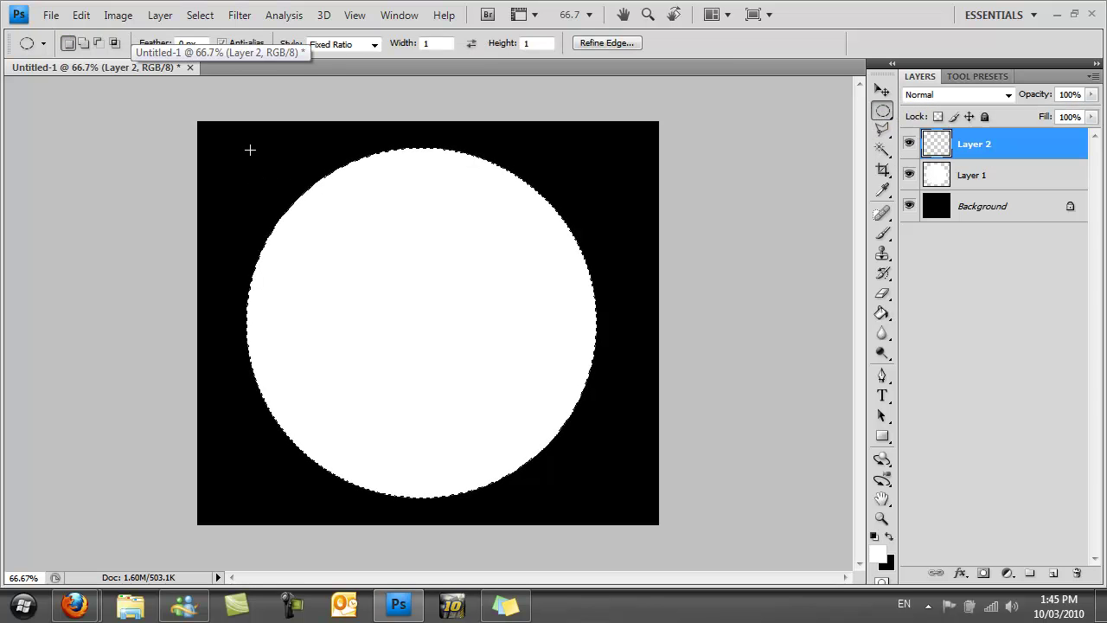
pyautogui.moveTo(283, 164); pyautogui.dragTo(397, 327)
pyautogui.moveTo(602, 462); pyautogui.dragTo(643, 482)
pyautogui.click(883, 313)
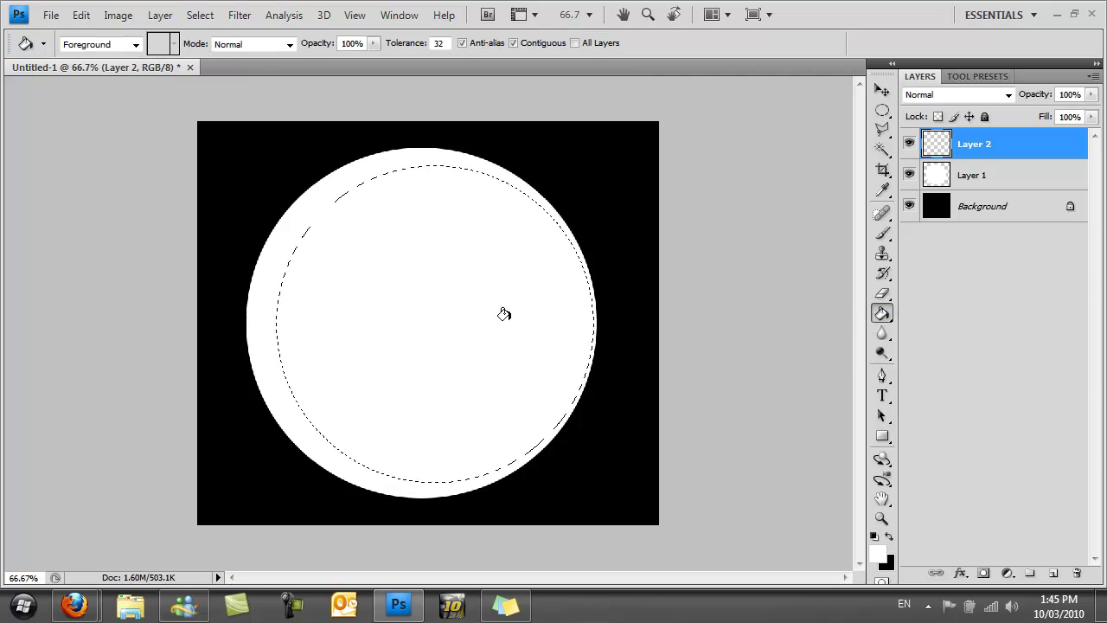
pyautogui.click(889, 536)
pyautogui.click(431, 303)
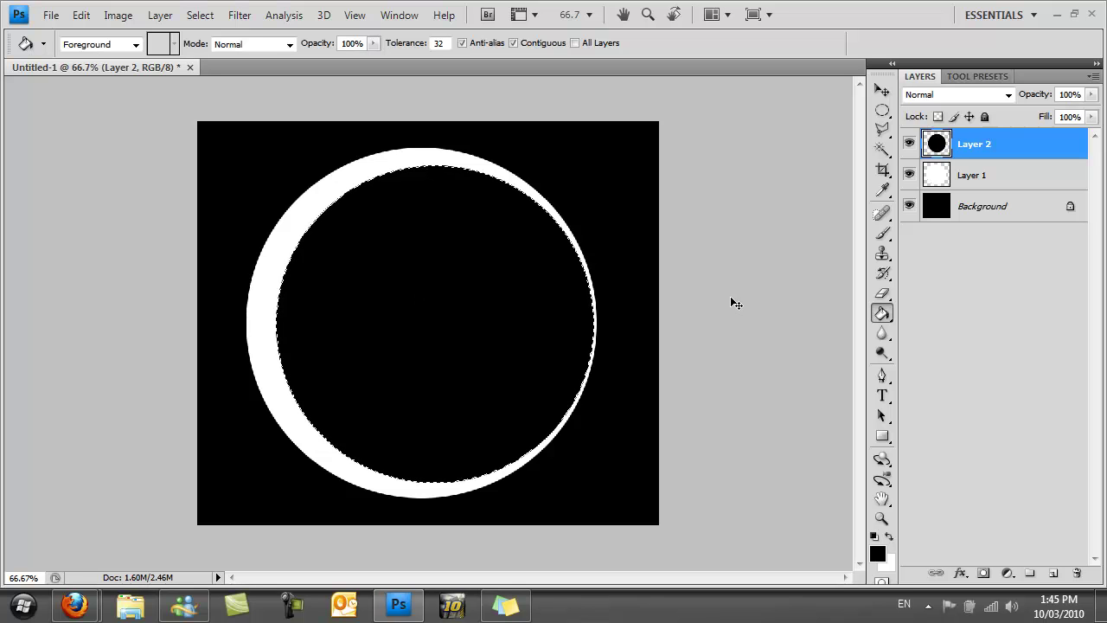
pyautogui.hotkey('ctrl', 'd')
# Apply a 70.2-pixel Gaussian Blur to Layer 1's white rim.
pyautogui.click(967, 183)
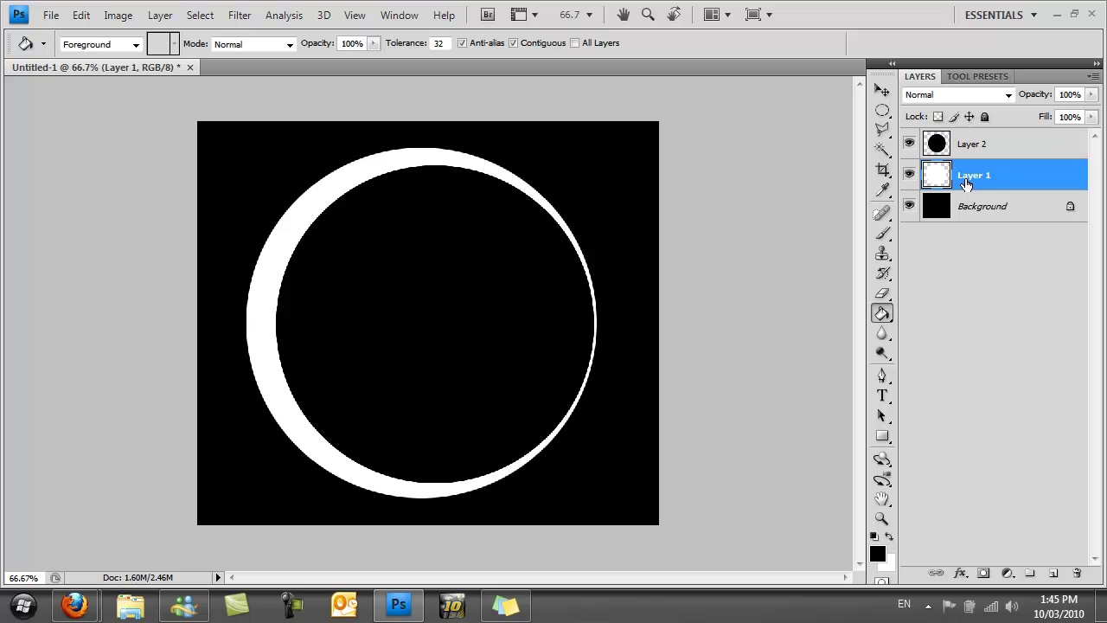
pyautogui.click(240, 15)
pyautogui.moveTo(346, 158)
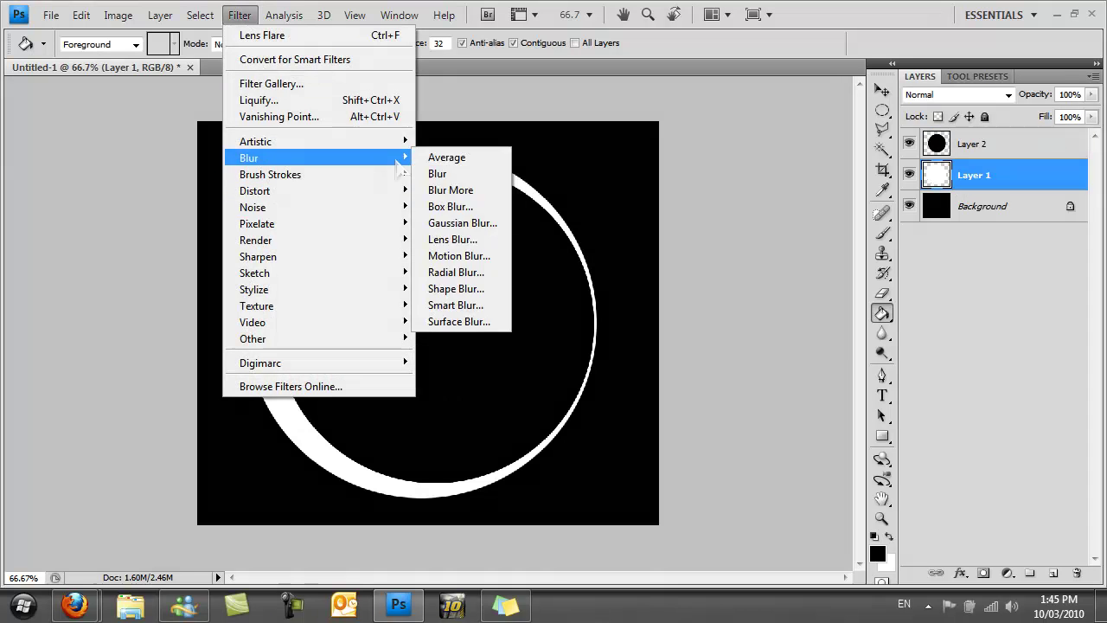
pyautogui.click(464, 220)
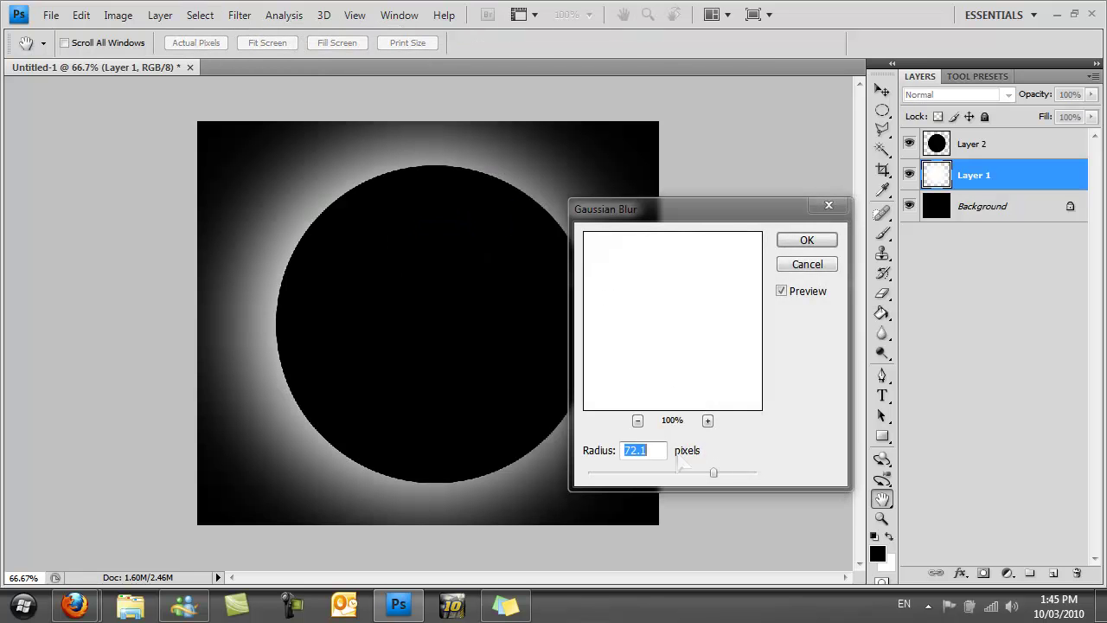
pyautogui.moveTo(714, 473); pyautogui.dragTo(711, 473)
pyautogui.click(808, 240)
pyautogui.press('g')
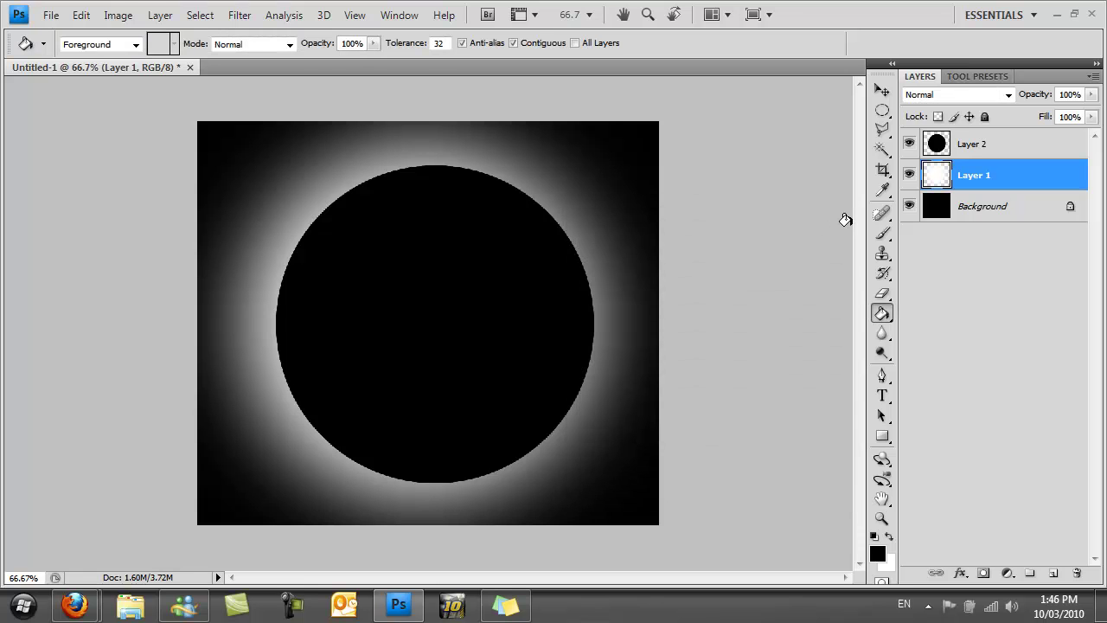
# Shift the black disc on Layer 2 slightly to the left.
pyautogui.click(960, 275)
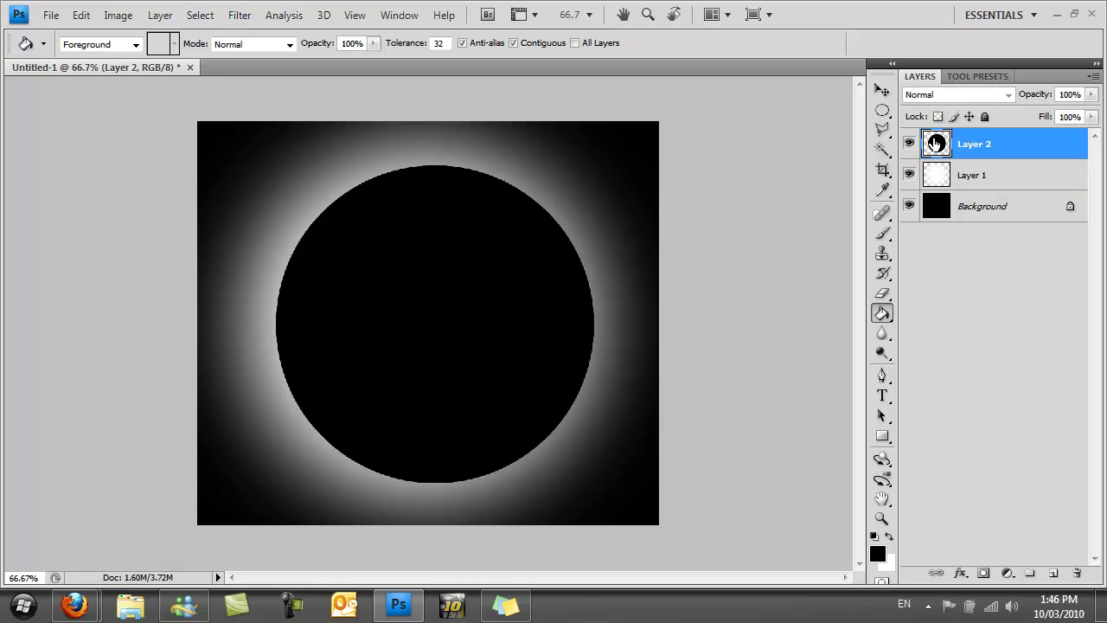
pyautogui.click(981, 154)
pyautogui.click(882, 90)
pyautogui.moveTo(538, 345); pyautogui.dragTo(511, 349)
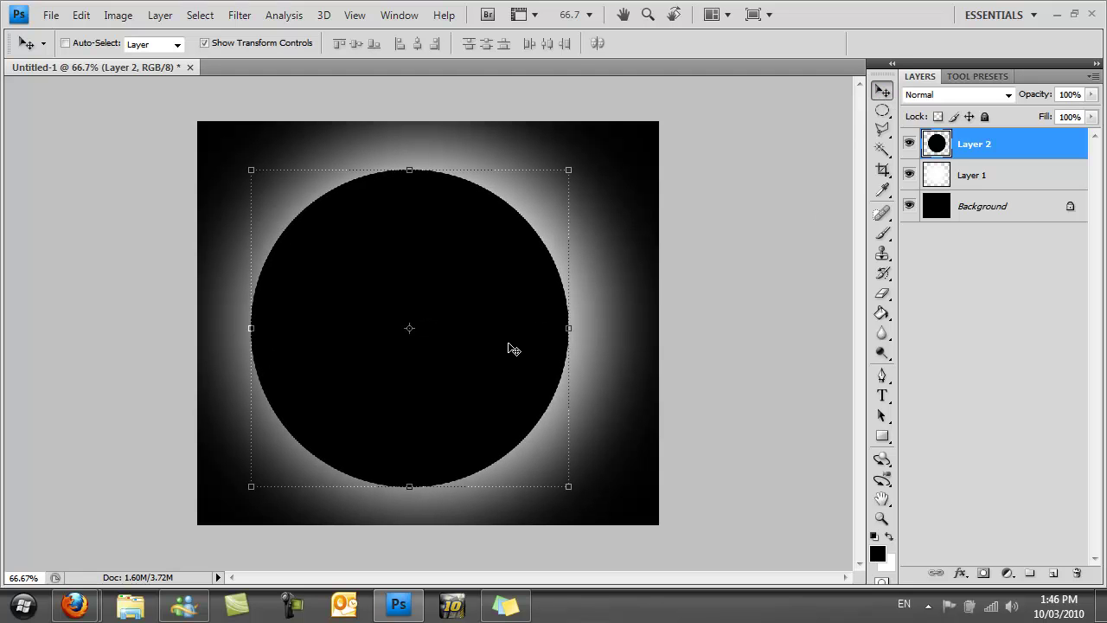
# Apply Filter > Blur > Blur to the disc layer and view at 100%.
pyautogui.click(240, 15)
pyautogui.moveTo(328, 160)
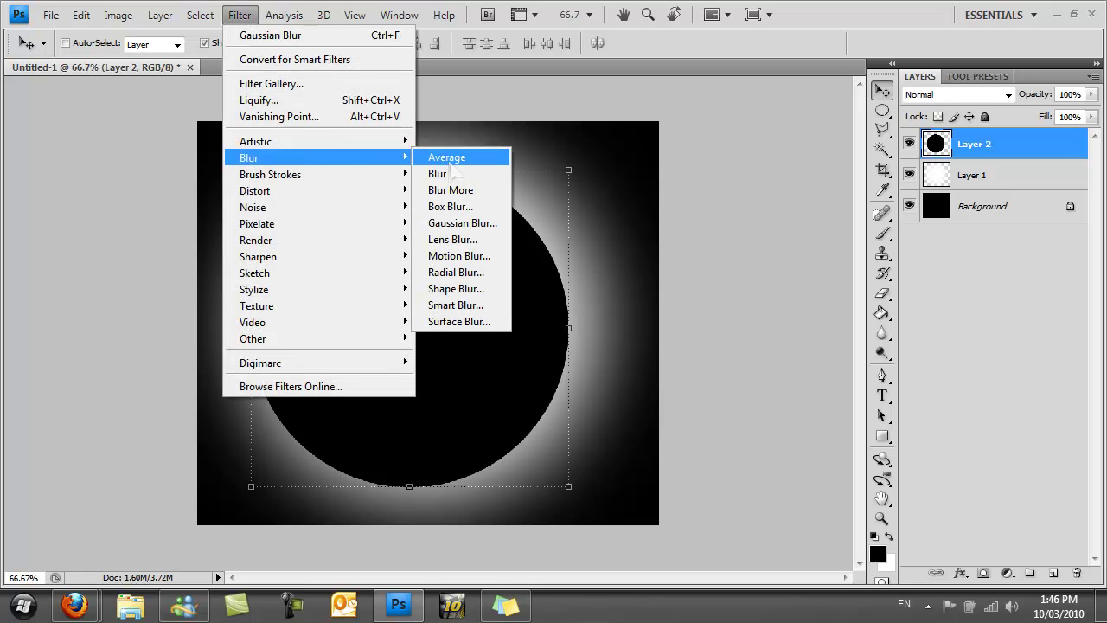
pyautogui.click(453, 175)
pyautogui.click(954, 339)
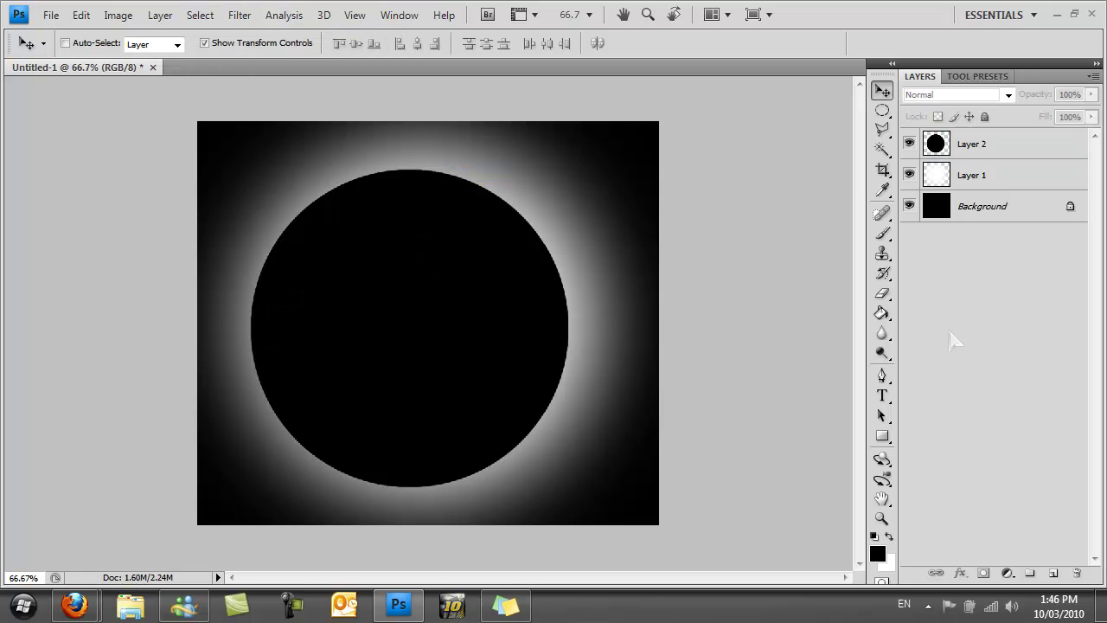
pyautogui.hotkey('ctrl', '1')
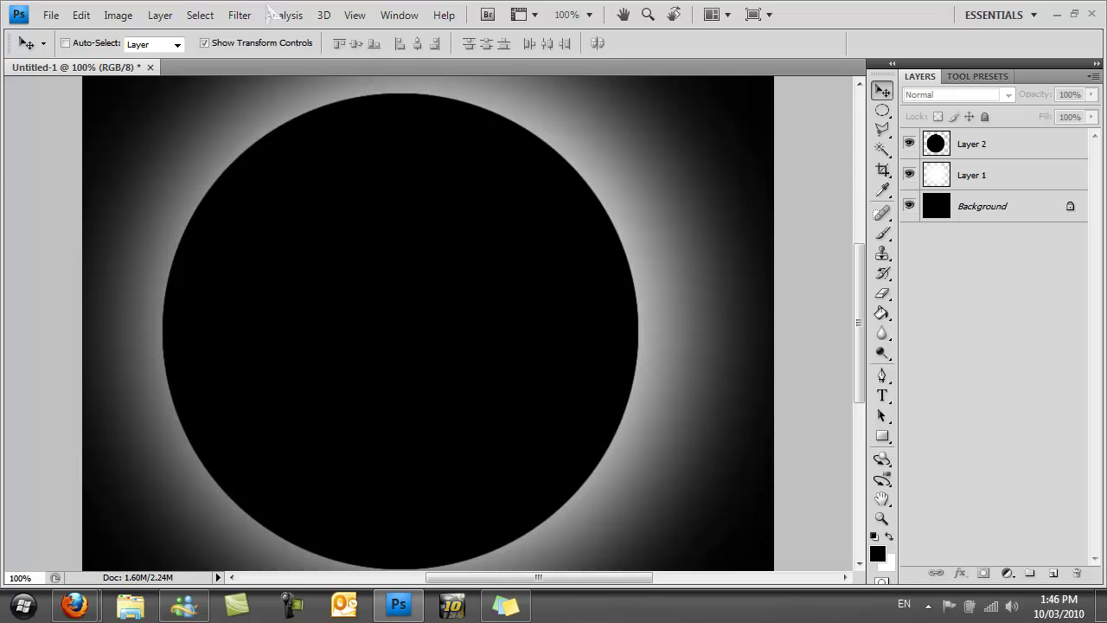
# Reselect the disc layer and apply a second Blur pass.
pyautogui.hotkey('alt', 't')
pyautogui.doubleClick(1012, 147)
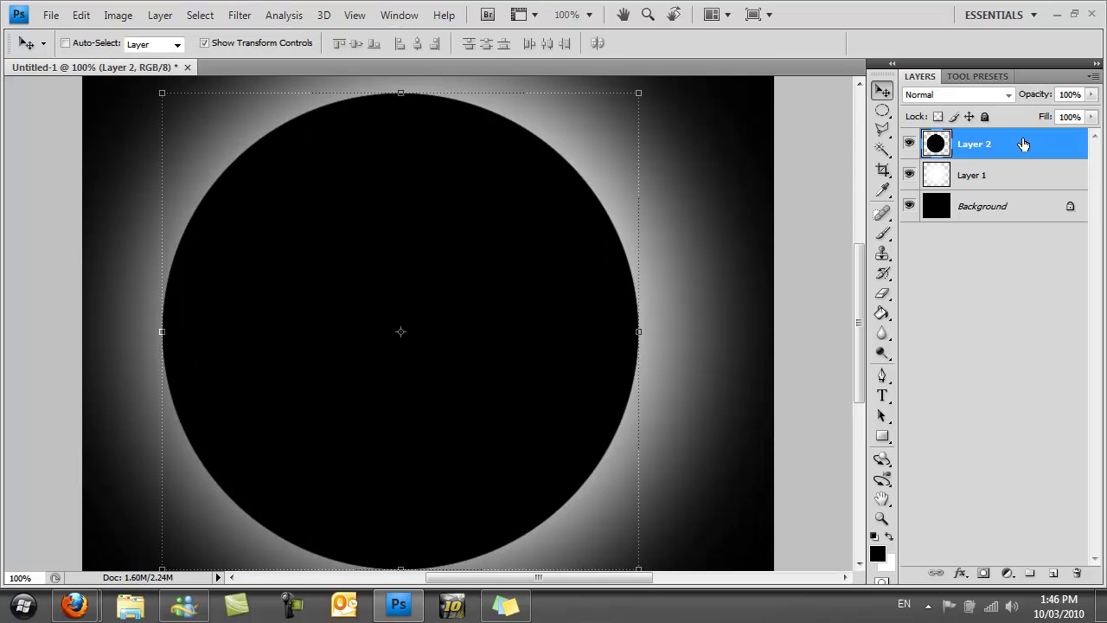
pyautogui.click(940, 313)
pyautogui.click(240, 15)
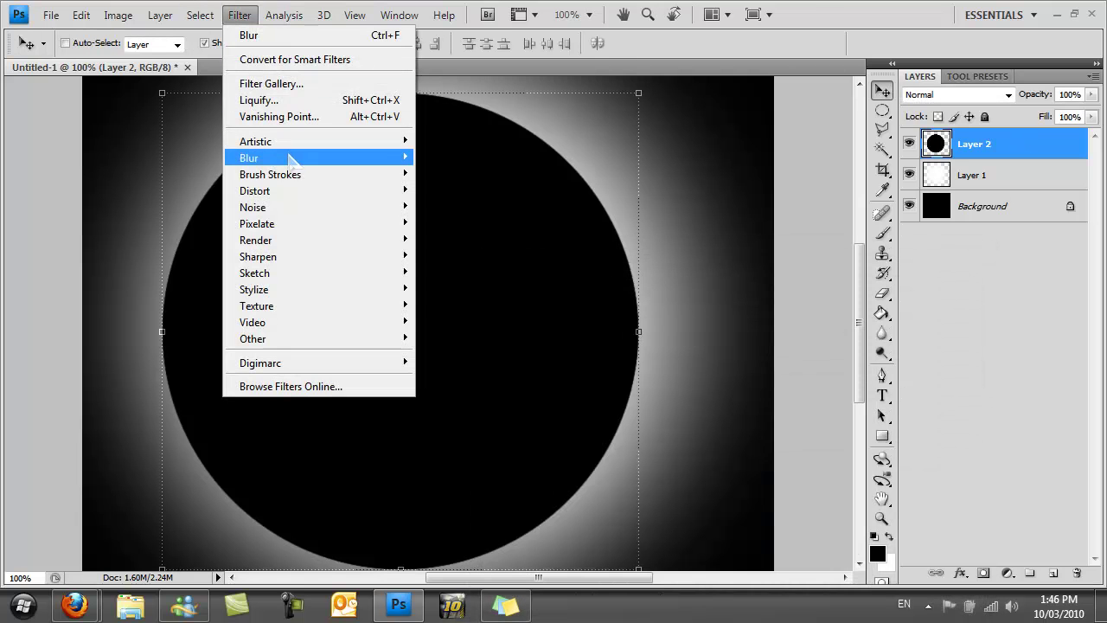
pyautogui.moveTo(294, 158)
pyautogui.click(457, 170)
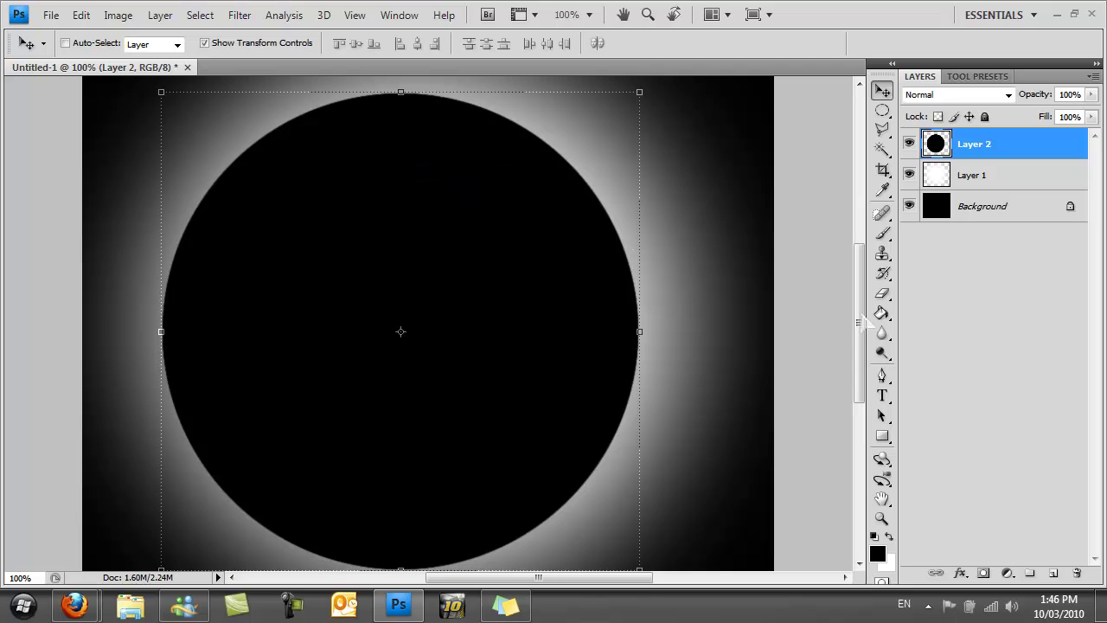
pyautogui.click(985, 363)
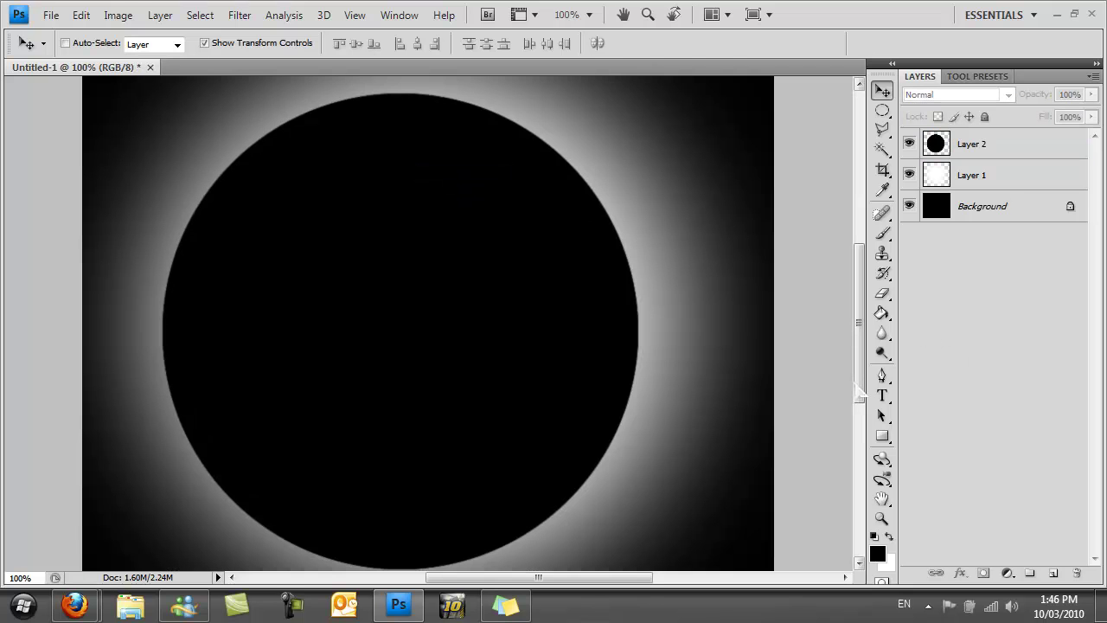
# Select all three layers and combine them with Merge Visible.
pyautogui.moveTo(850, 352)
pyautogui.mouseDown()
pyautogui.moveTo(857, 404)
pyautogui.moveTo(856, 346)
pyautogui.mouseUp()
pyautogui.click(986, 145)
pyautogui.keyDown('shift'); pyautogui.click(1021, 212); pyautogui.keyUp('shift')
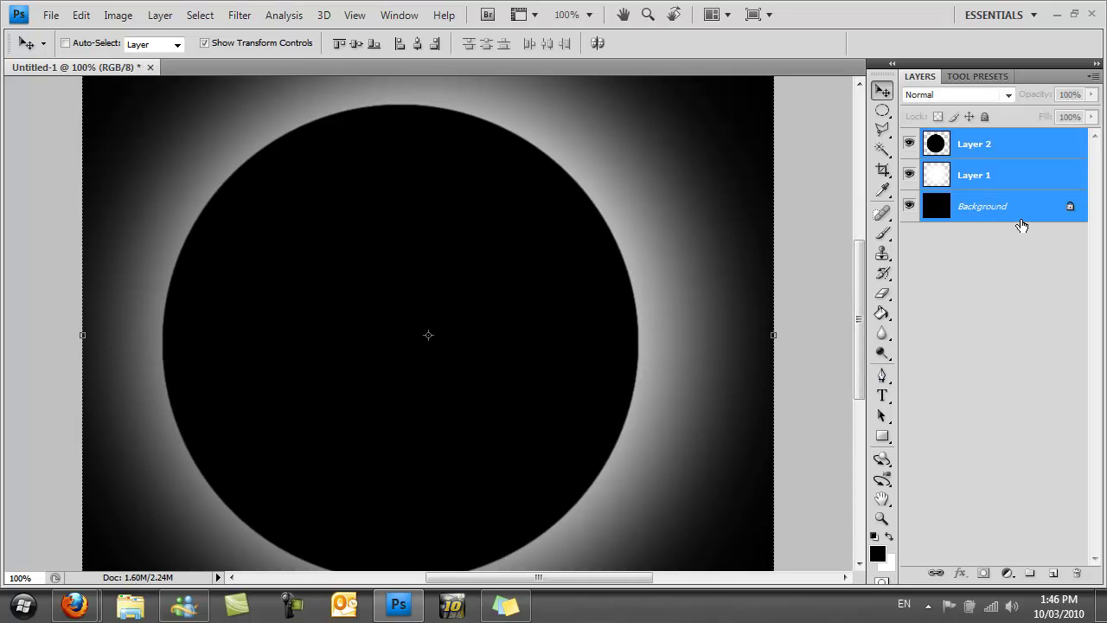
pyautogui.rightClick(996, 176)
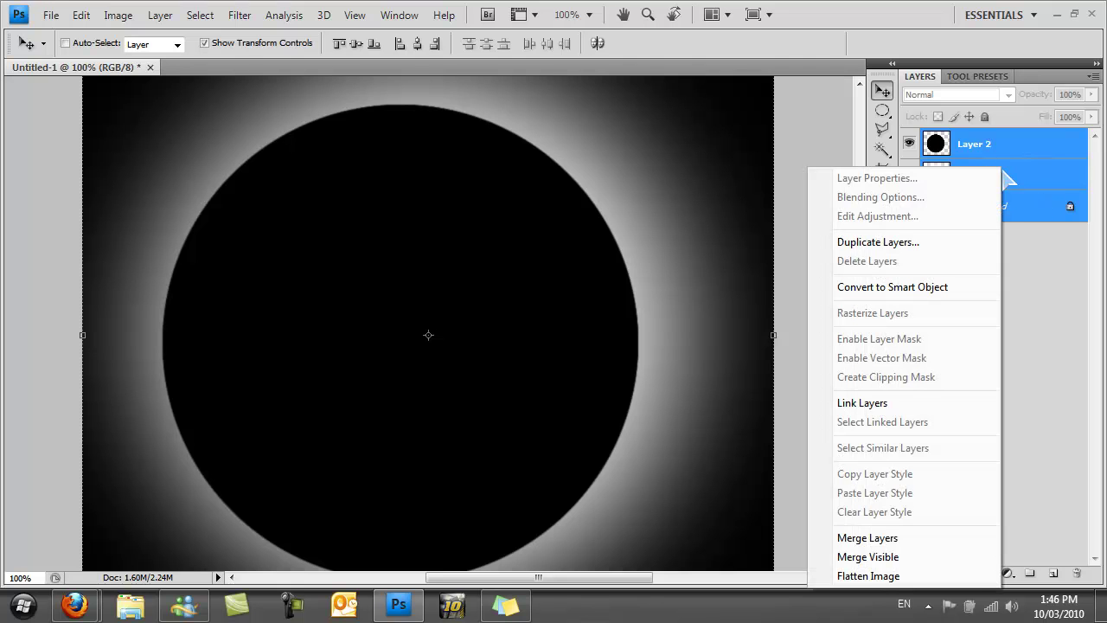
pyautogui.click(868, 575)
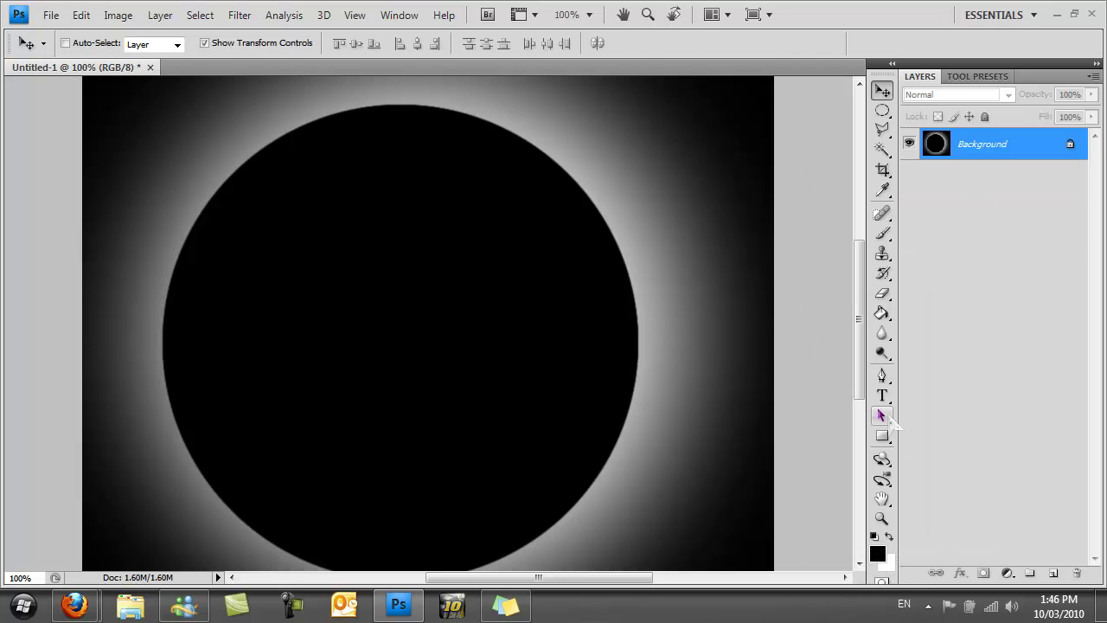
# Add a lens flare at brightness 170 centred at the disc's upper right.
pyautogui.click(239, 15)
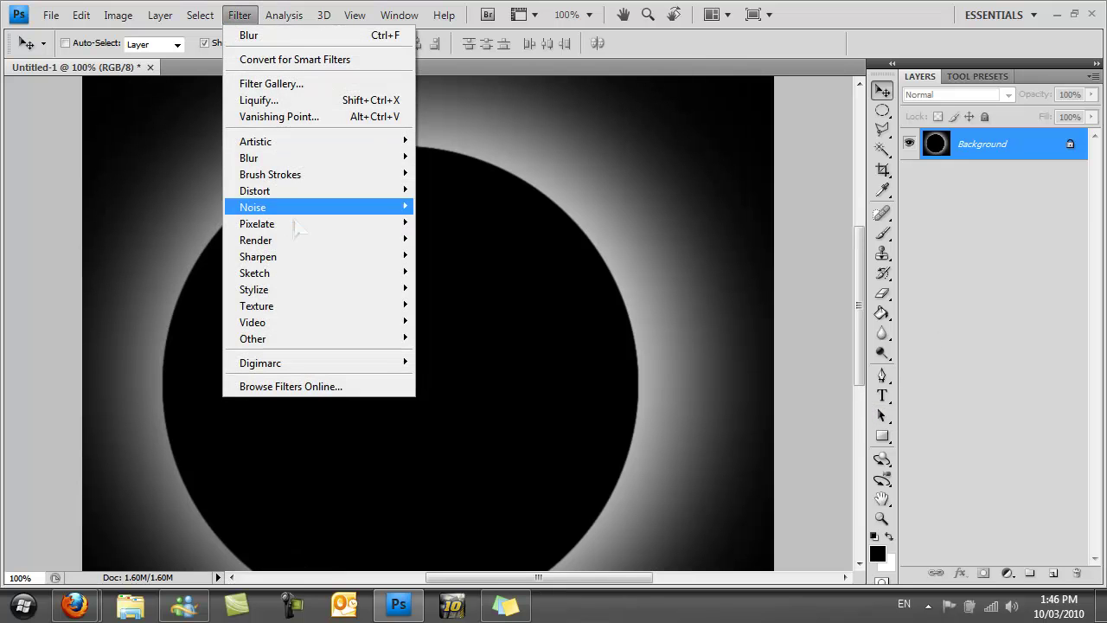
pyautogui.moveTo(291, 239)
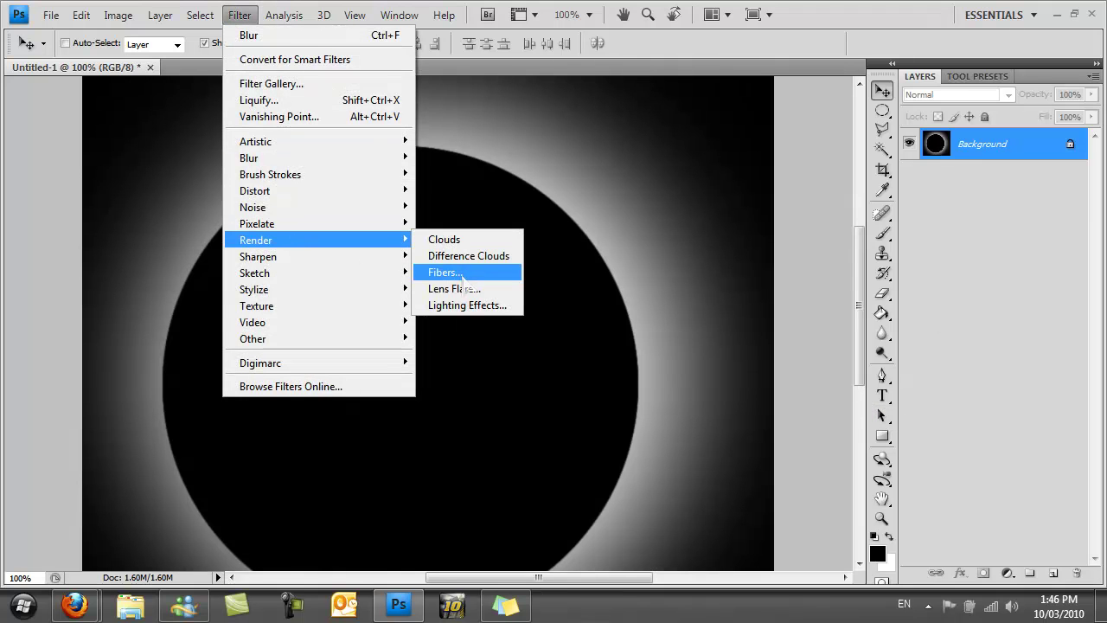
pyautogui.click(455, 289)
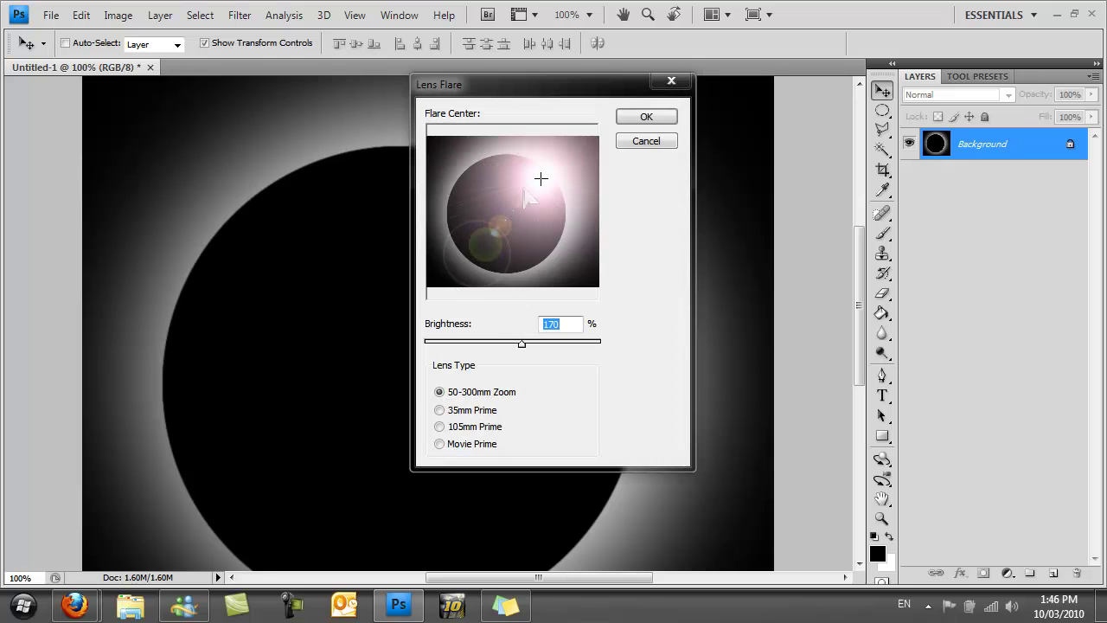
pyautogui.click(470, 185)
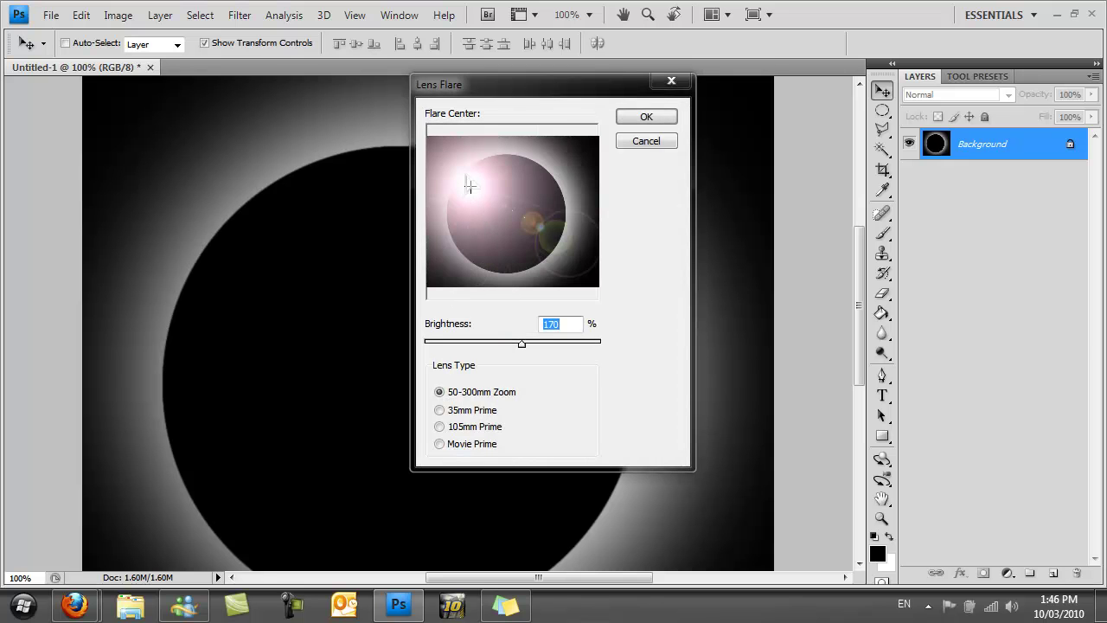
pyautogui.click(542, 178)
pyautogui.click(551, 176)
pyautogui.click(547, 176)
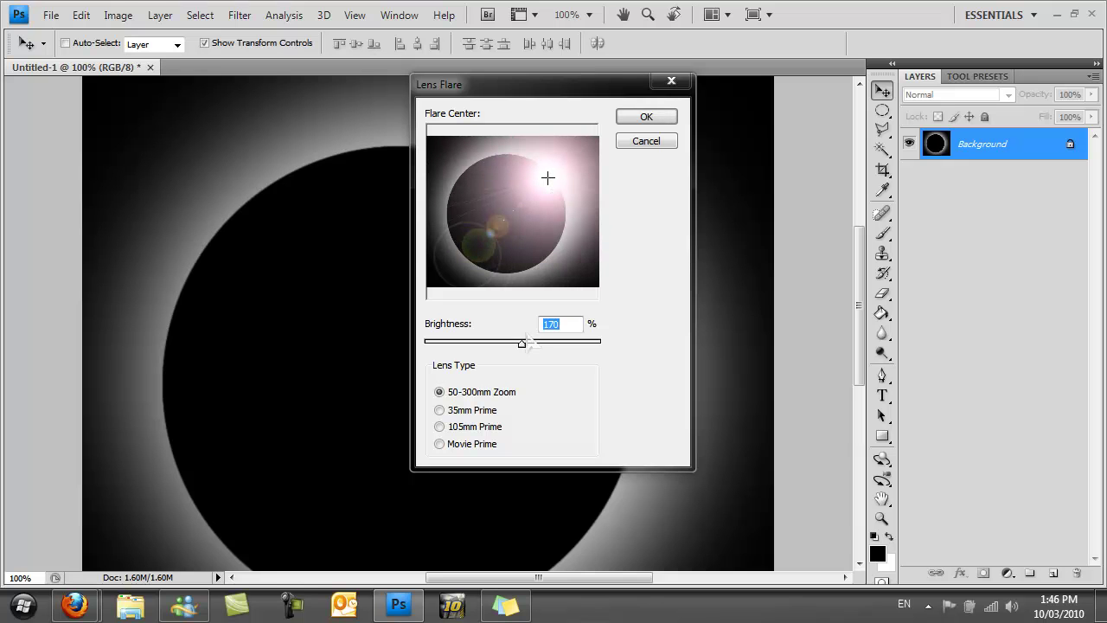
pyautogui.moveTo(524, 342)
pyautogui.mouseDown()
pyautogui.moveTo(509, 343)
pyautogui.moveTo(530, 348)
pyautogui.moveTo(521, 343)
pyautogui.mouseUp()
pyautogui.write('170')
pyautogui.click(646, 116)
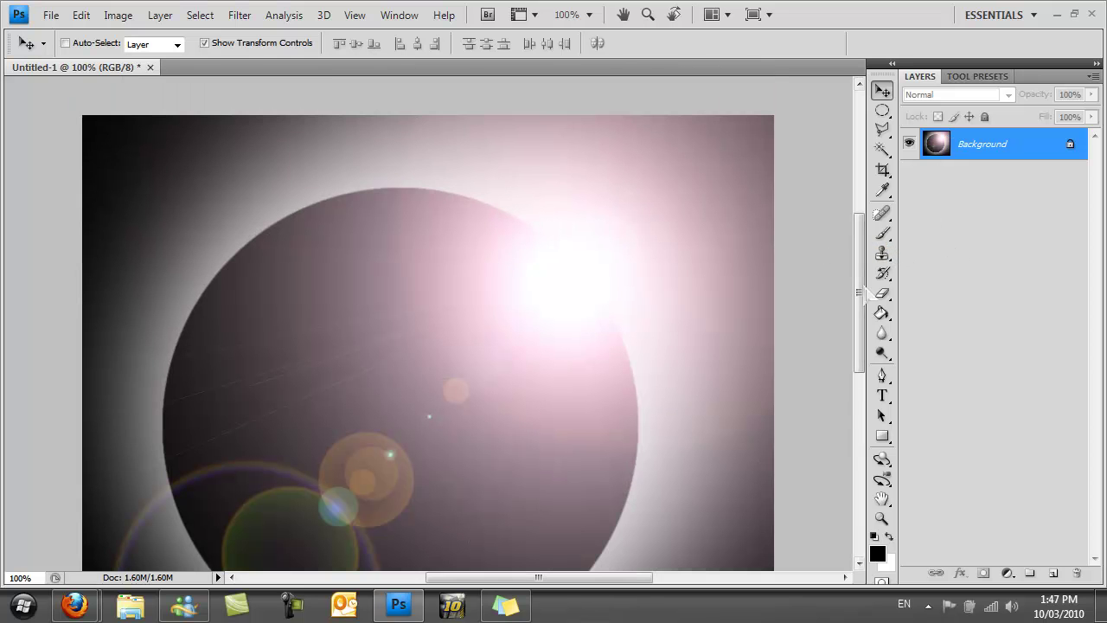
# Type 'rTV' with the Horizontal Type tool at the image's lower right.
pyautogui.moveTo(861, 294); pyautogui.dragTo(847, 344)
pyautogui.click(882, 395)
pyautogui.click(640, 512)
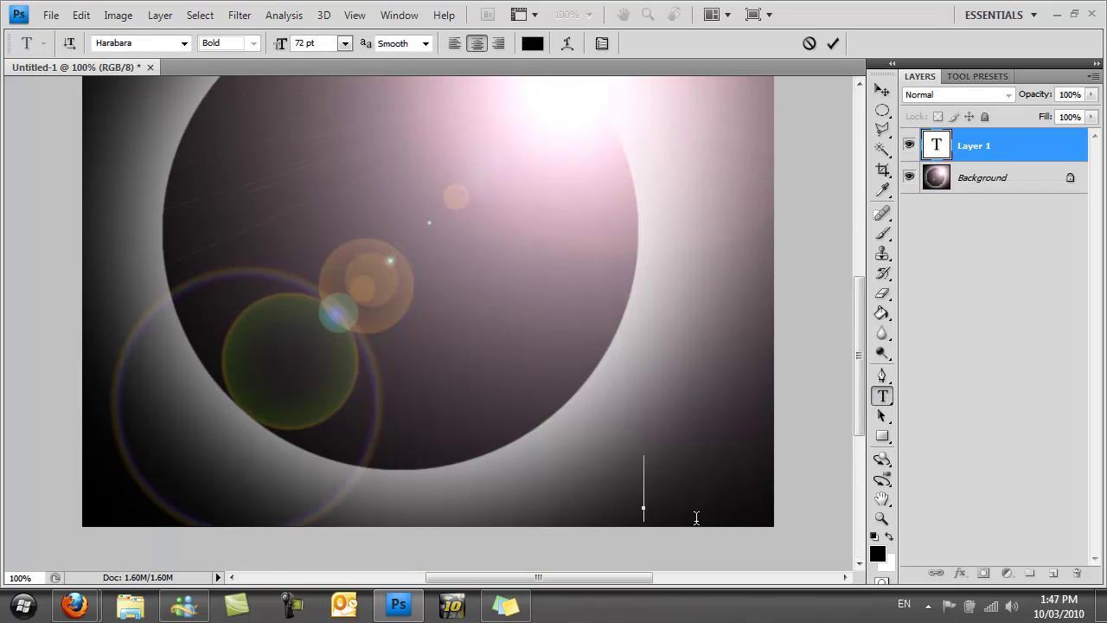
pyautogui.write('rTV')
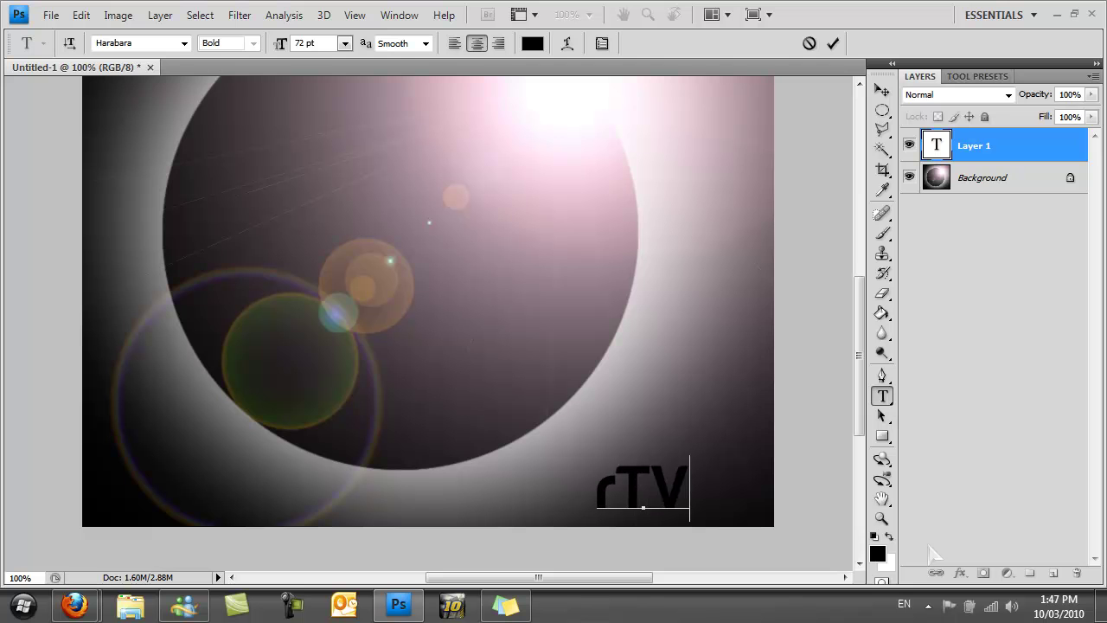
# Colour the rTV text white (#ffffff) and commit it.
pyautogui.moveTo(693, 489); pyautogui.dragTo(554, 484)
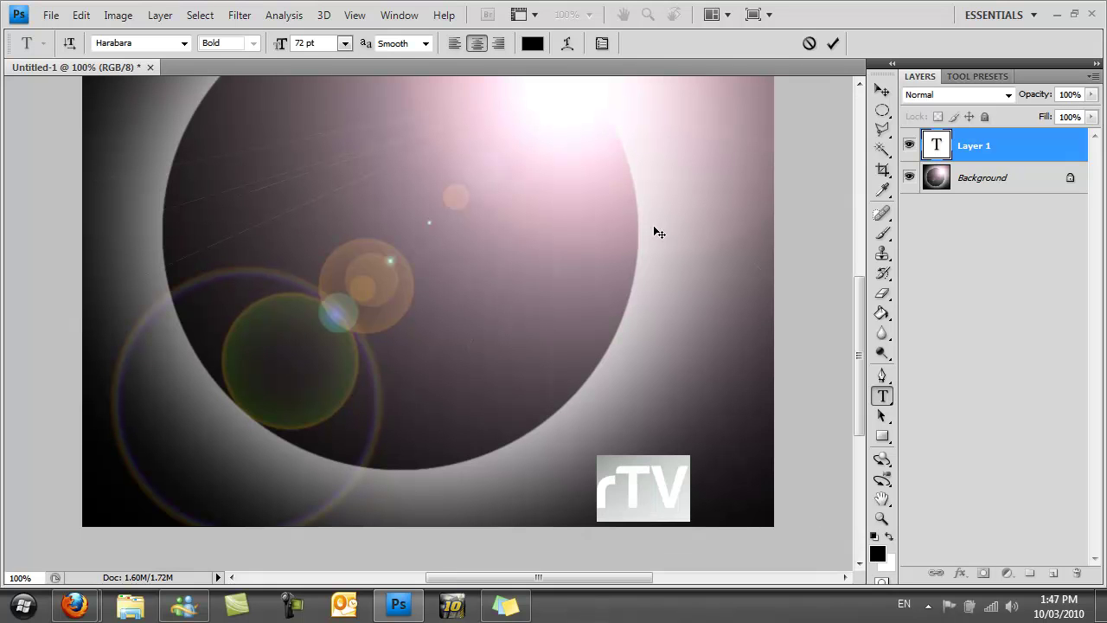
pyautogui.click(531, 43)
pyautogui.click(409, 250)
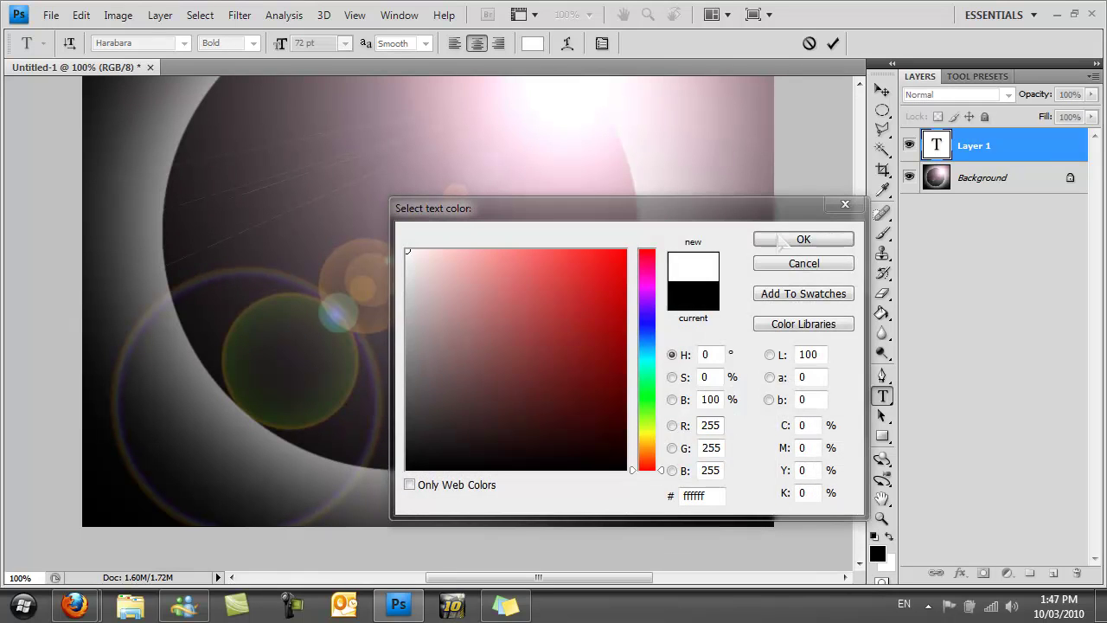
pyautogui.click(818, 237)
pyautogui.hscroll(5, 823, 323)
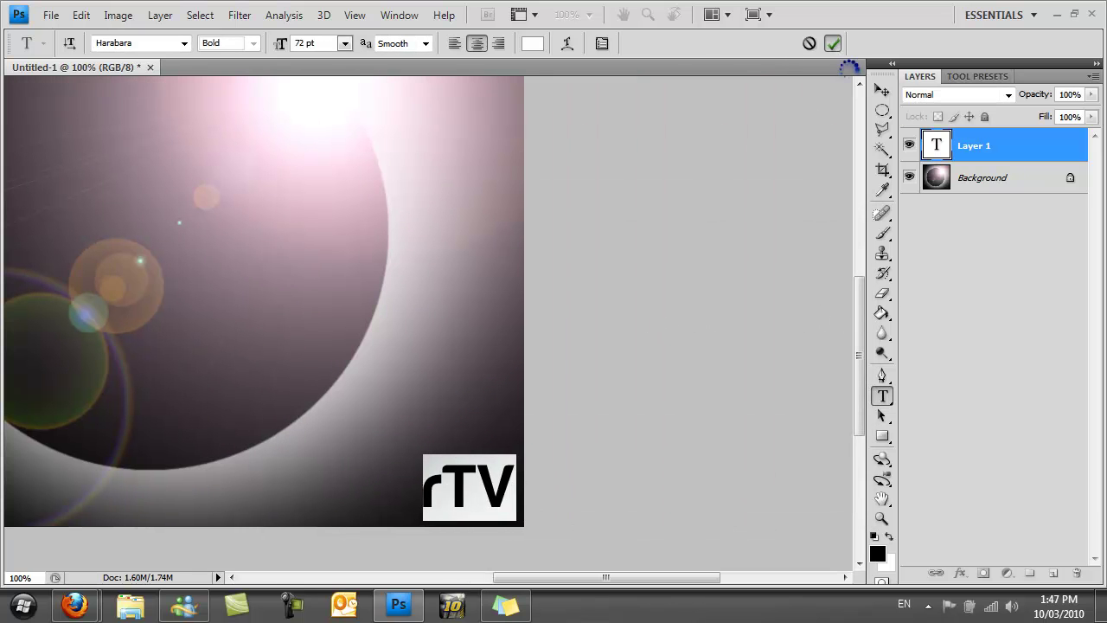
pyautogui.click(832, 44)
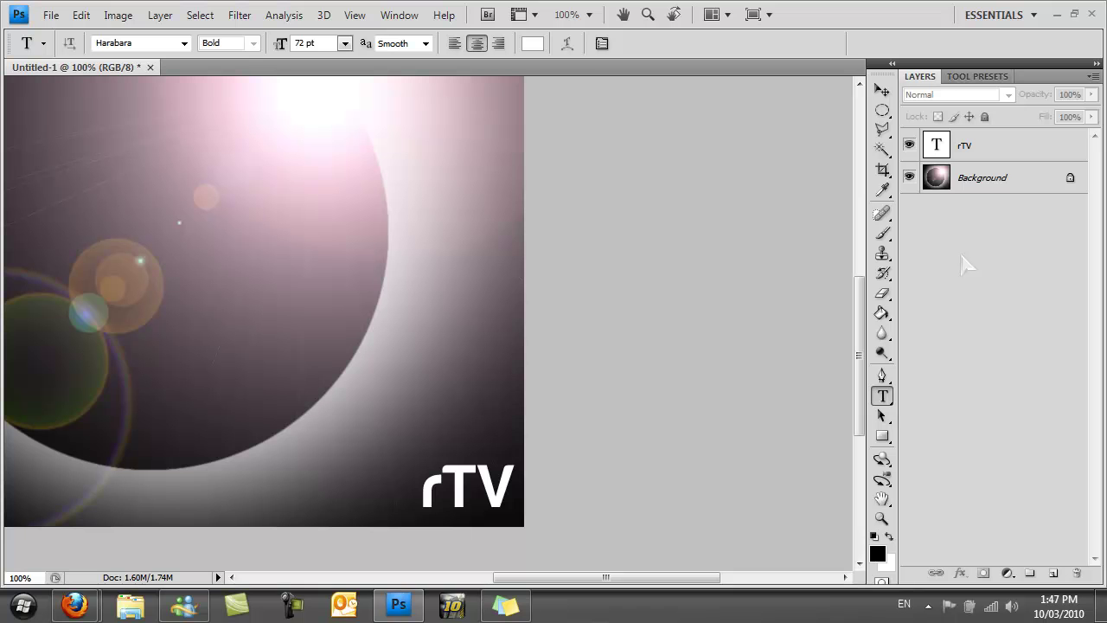